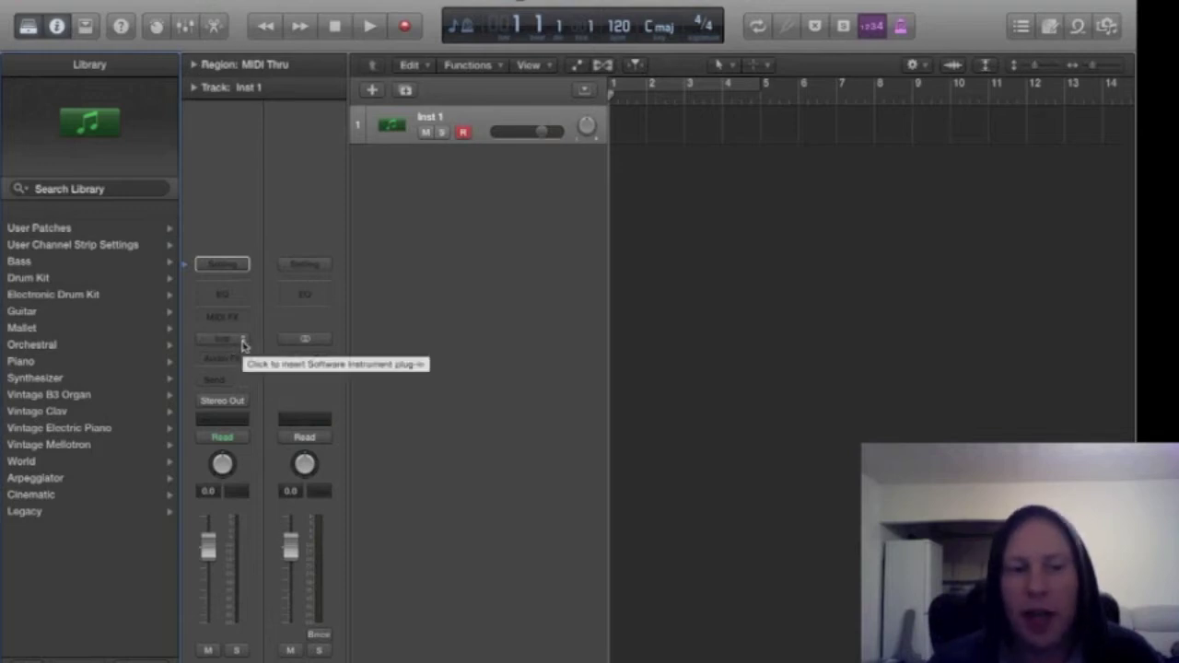
Step: Insert the Alchemy software instrument in stereo on the Inst 1 track
{"action": "left_click", "coordinate": [243, 345]}
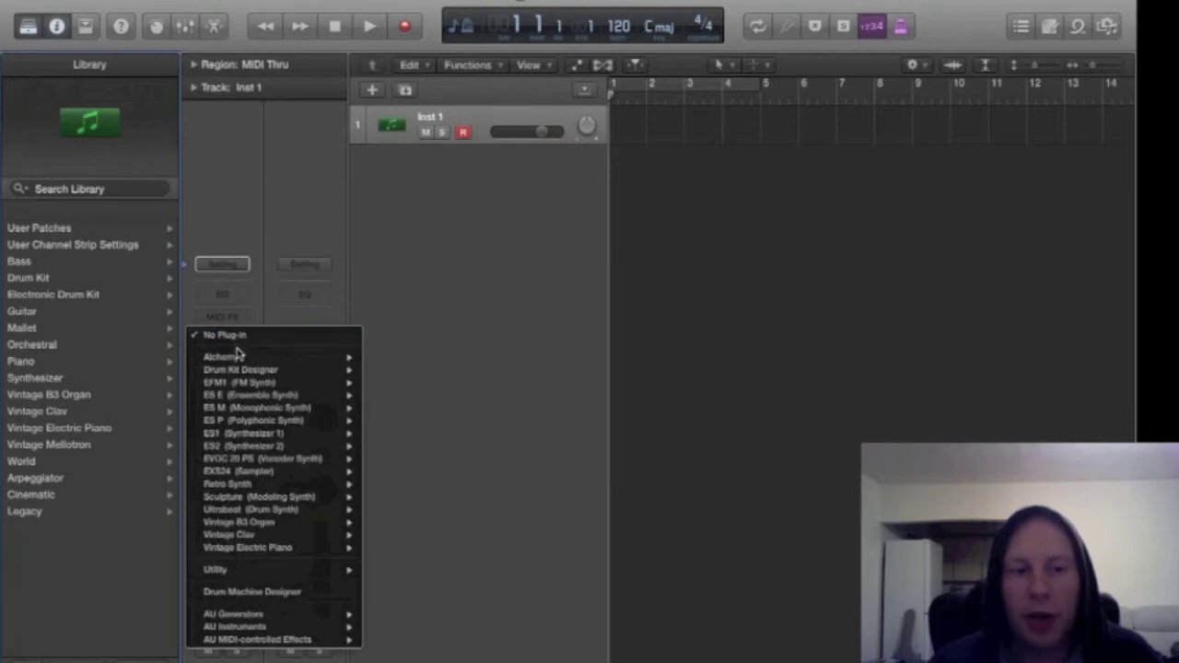
{"action": "mouse_move", "coordinate": [247, 359]}
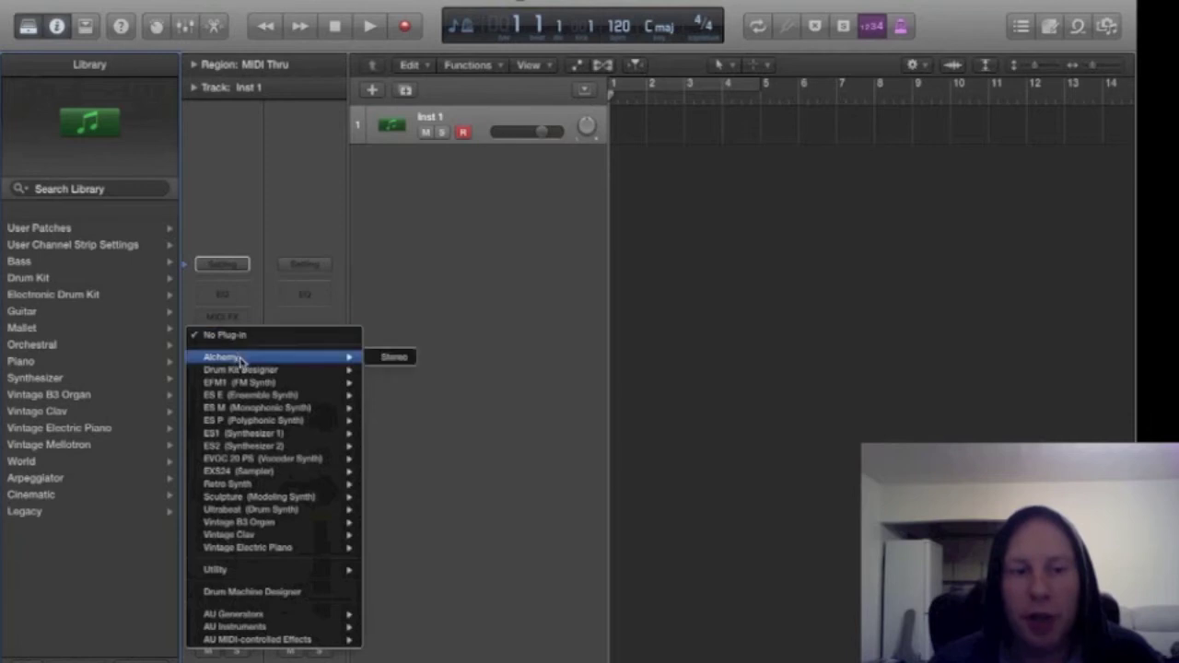
{"action": "left_click", "coordinate": [394, 357]}
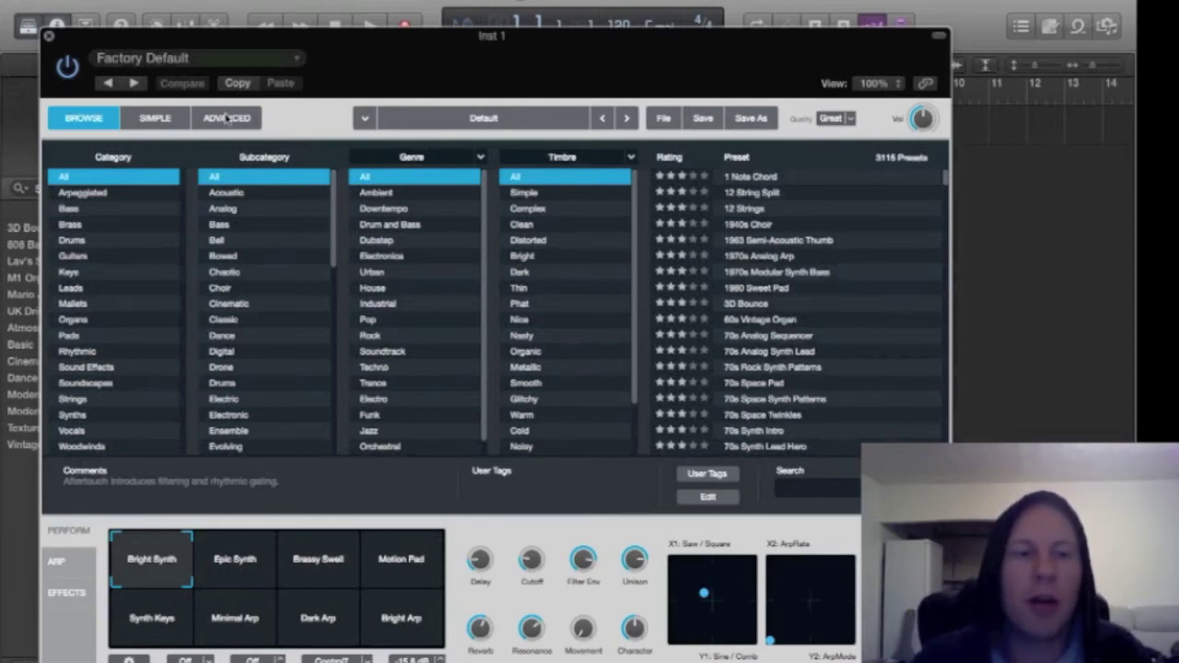
Step: Show Alchemy's advanced controls and initialize the preset to a basic default patch
{"action": "left_click", "coordinate": [222, 121]}
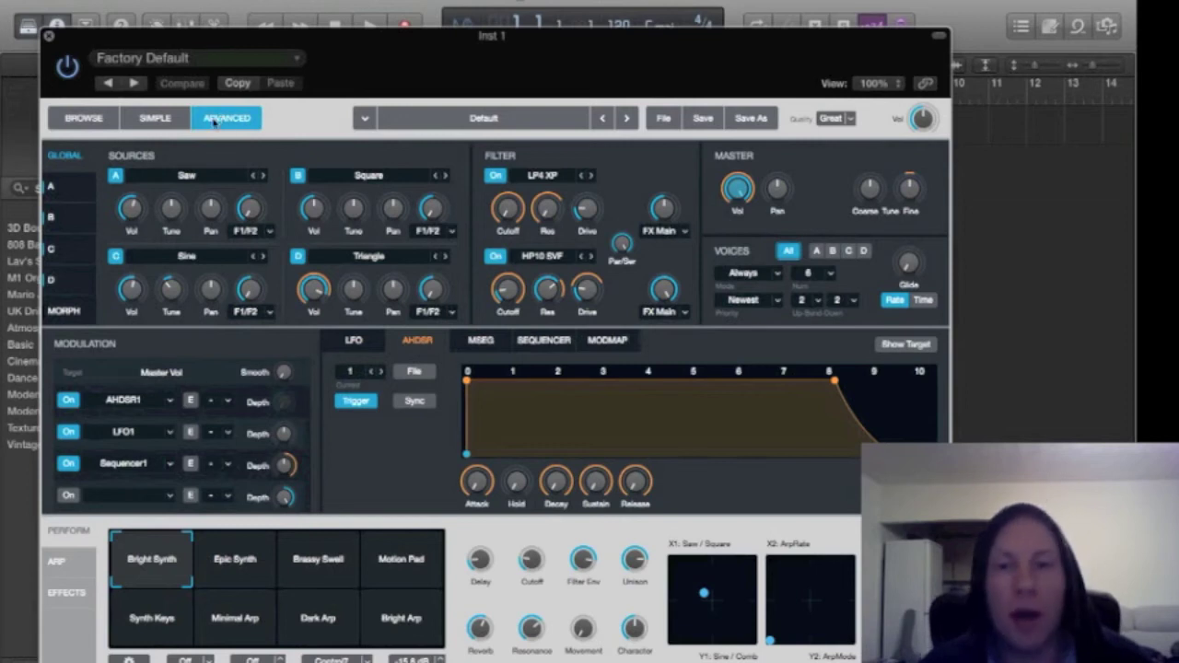
{"action": "left_click", "coordinate": [665, 119]}
{"action": "left_click", "coordinate": [690, 162]}
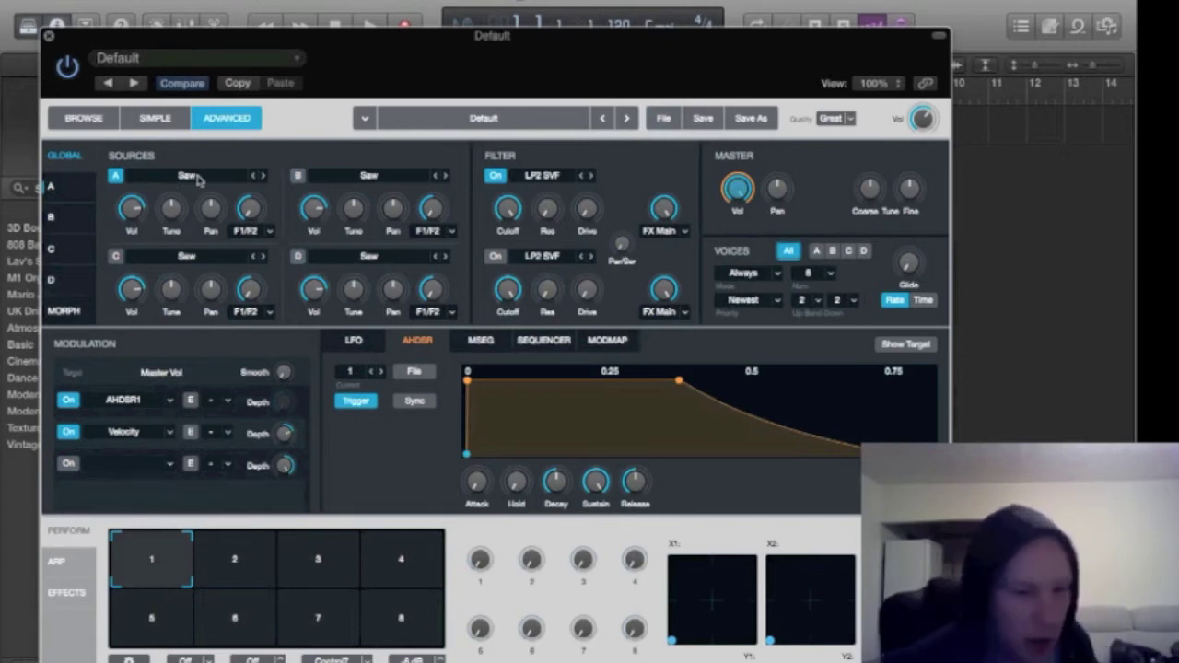
Step: Move the synth window aside to uncover the channel strips, and reposition it so all its controls are visible
{"action": "left_click_drag", "start_coordinate": [198, 36], "coordinate": [636, 116]}
{"action": "left_click", "coordinate": [461, 137]}
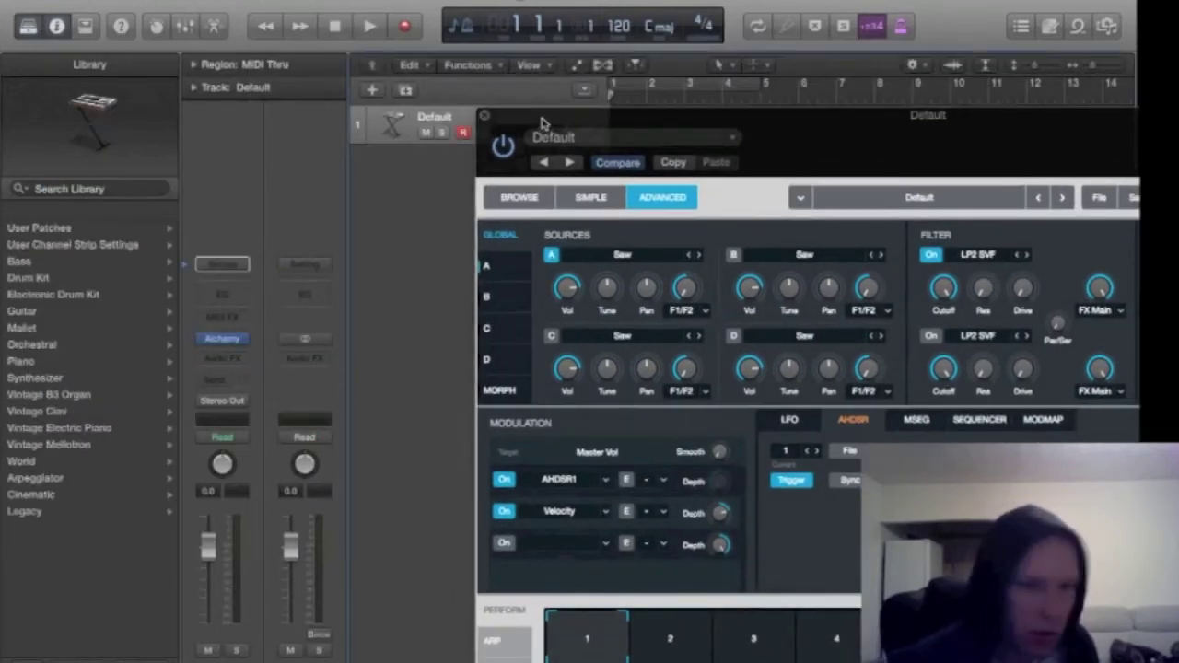
{"action": "left_click_drag", "start_coordinate": [550, 120], "coordinate": [505, 116]}
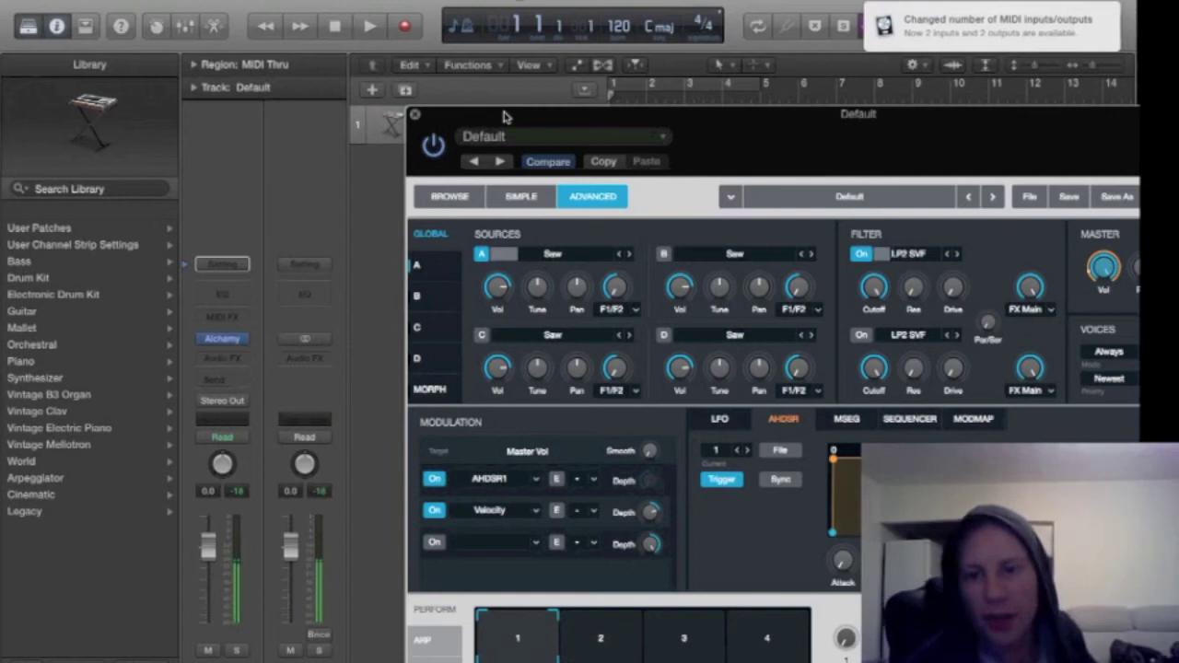
{"action": "left_click_drag", "start_coordinate": [659, 117], "coordinate": [282, 4]}
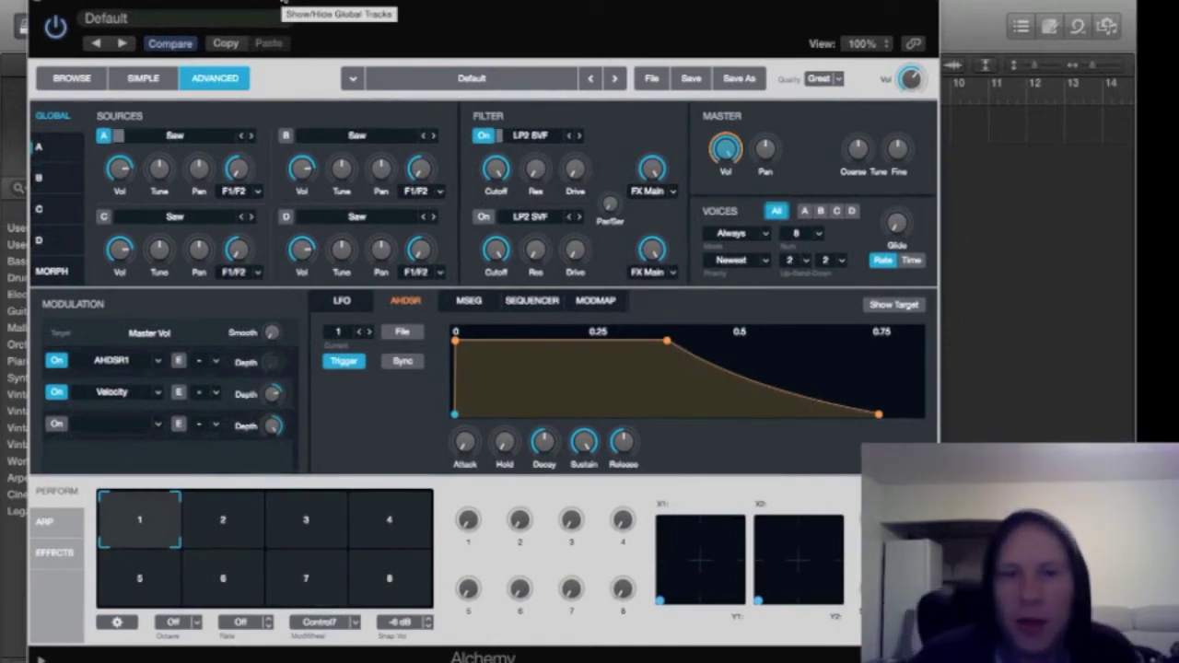
Step: Load the Basic Sine VA waveform into sources A, B and C
{"action": "left_click", "coordinate": [174, 137]}
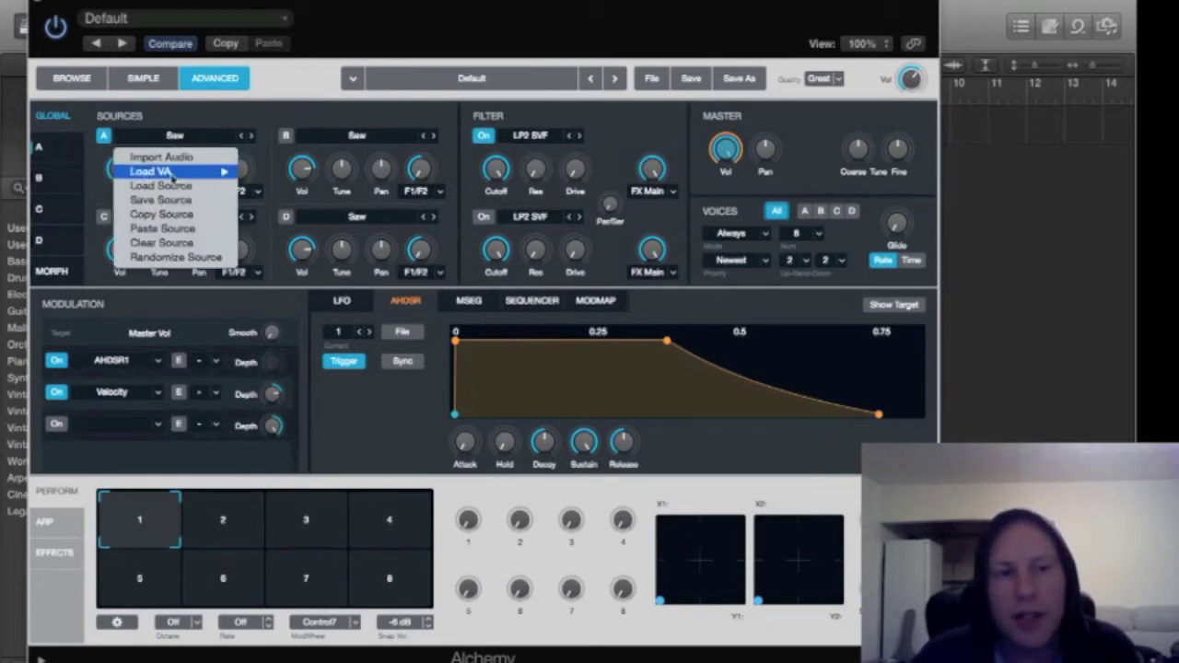
{"action": "mouse_move", "coordinate": [175, 171]}
{"action": "mouse_move", "coordinate": [322, 175]}
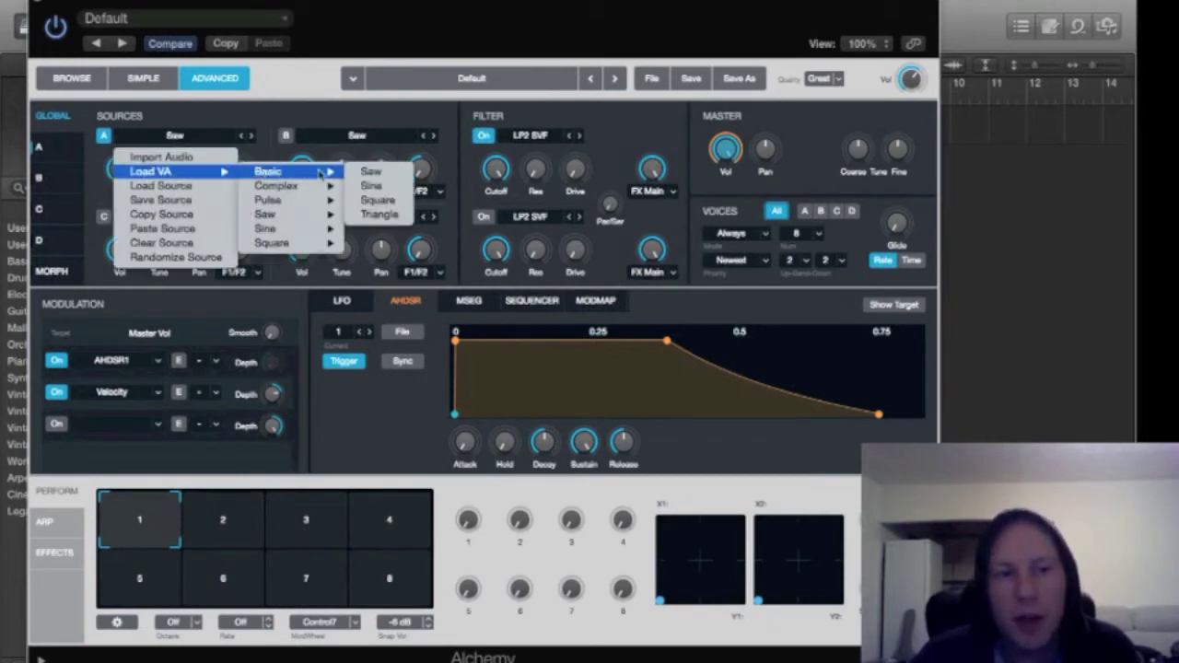
{"action": "left_click", "coordinate": [373, 186]}
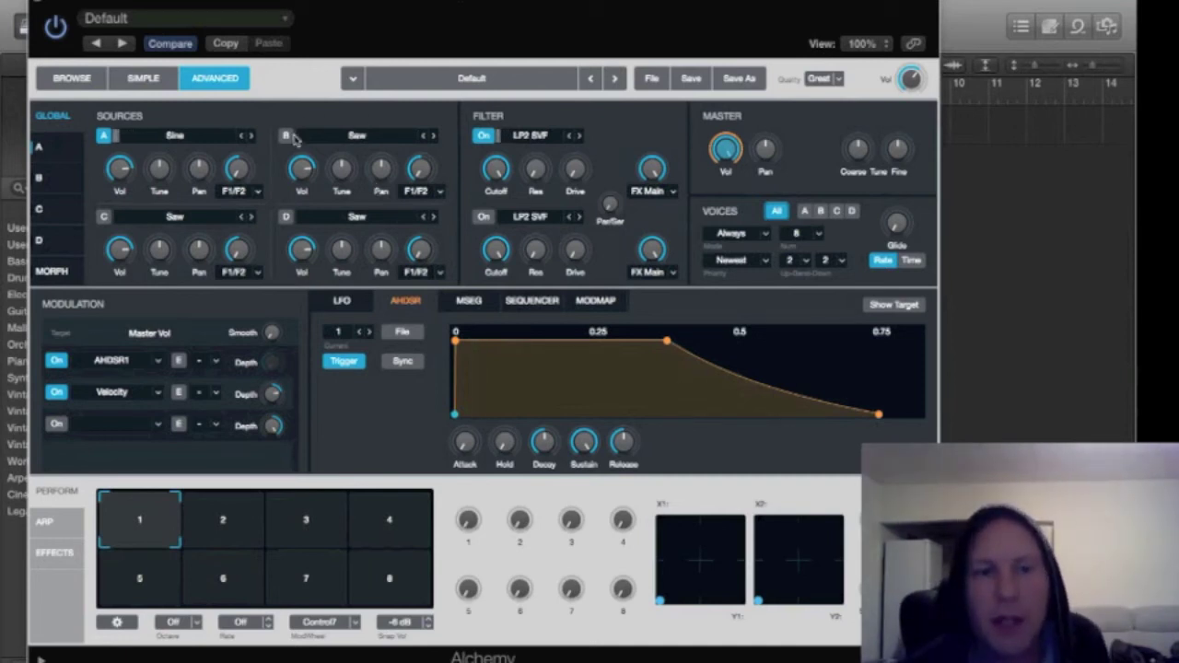
{"action": "left_click", "coordinate": [360, 139]}
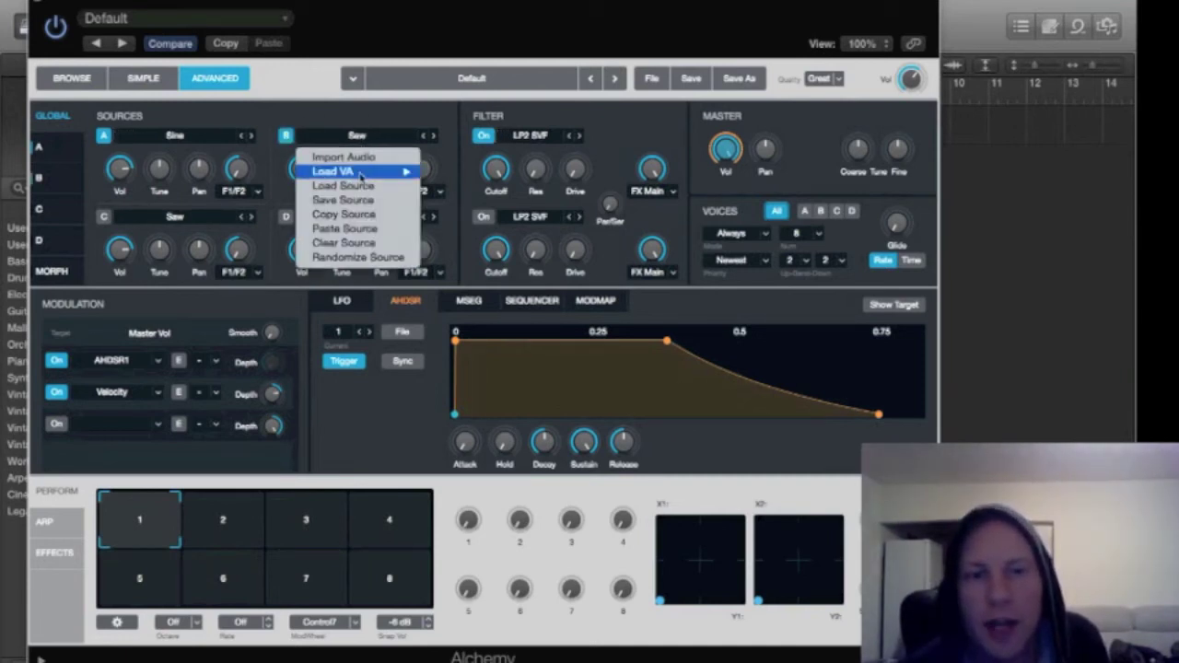
{"action": "mouse_move", "coordinate": [364, 172]}
{"action": "mouse_move", "coordinate": [474, 172]}
{"action": "left_click", "coordinate": [554, 185]}
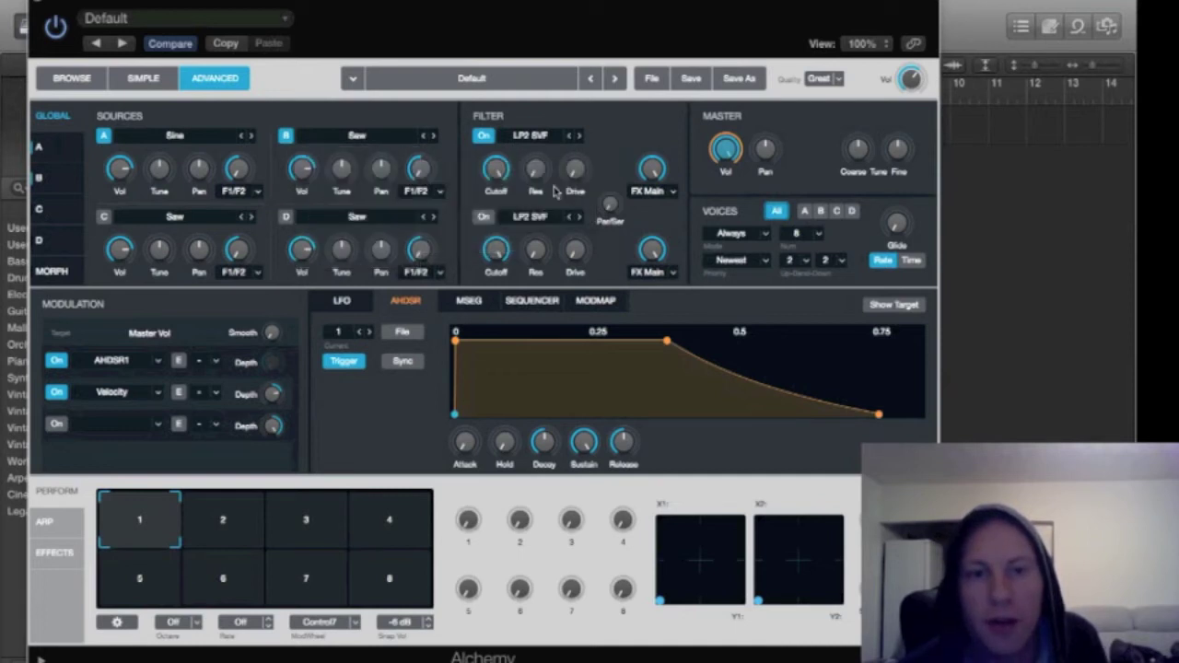
{"action": "left_click", "coordinate": [175, 217]}
{"action": "mouse_move", "coordinate": [177, 253]}
{"action": "mouse_move", "coordinate": [272, 252]}
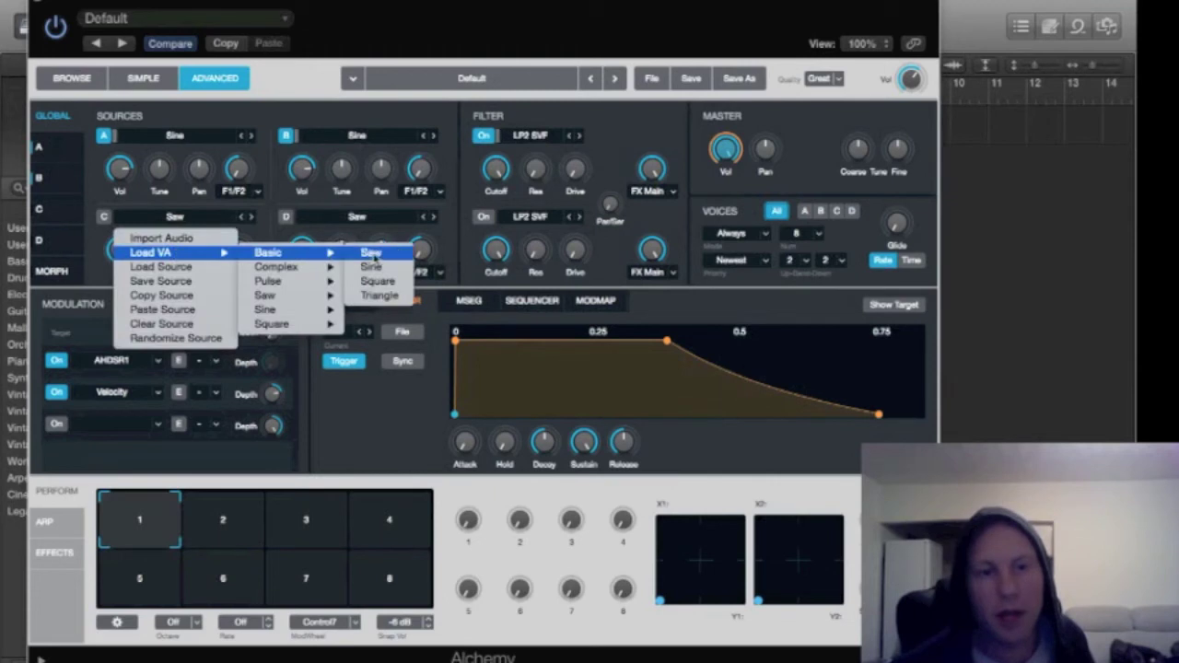
{"action": "left_click", "coordinate": [371, 266]}
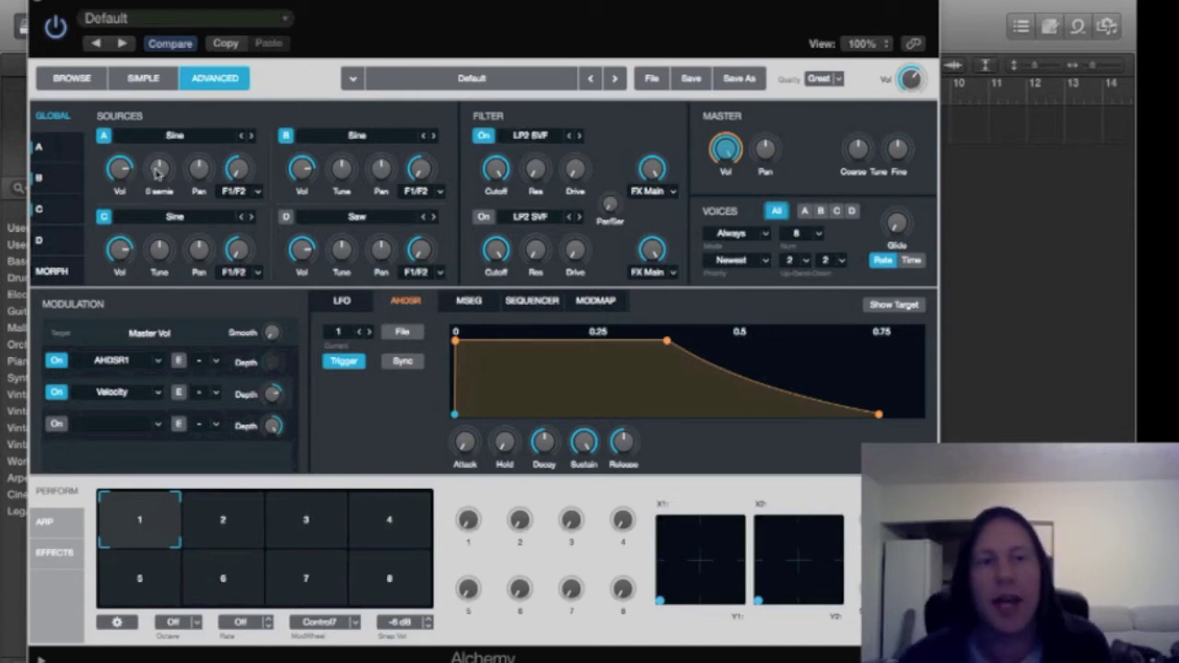
Step: Tune the three sine sources apart: lower source A well below pitch, set source B to -12 semis, and raise source C
{"action": "left_click_drag", "start_coordinate": [153, 9], "coordinate": [141, 9]}
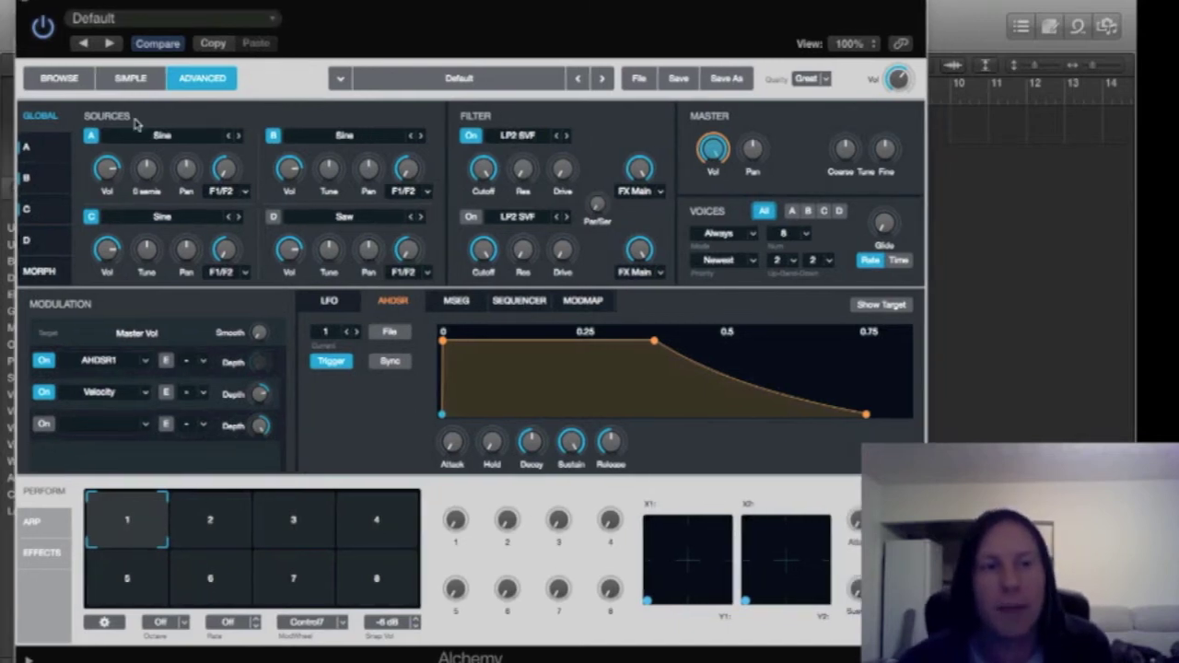
{"action": "left_click_drag", "start_coordinate": [146, 167], "coordinate": [147, 170]}
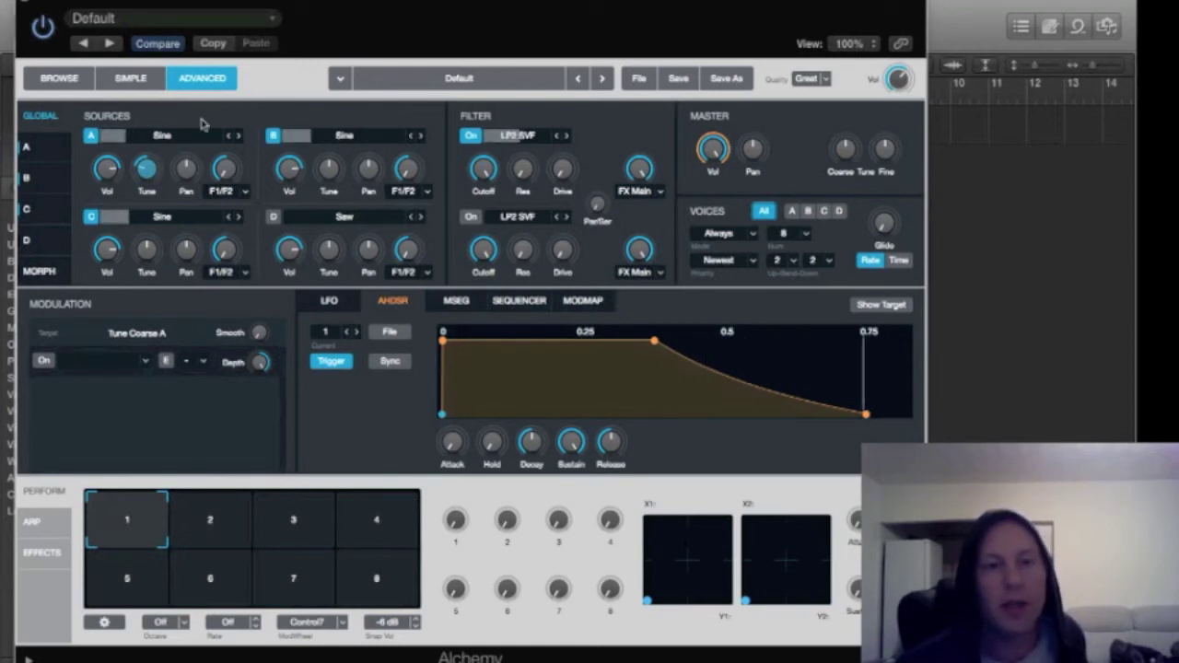
{"action": "left_click_drag", "start_coordinate": [329, 174], "coordinate": [327, 184]}
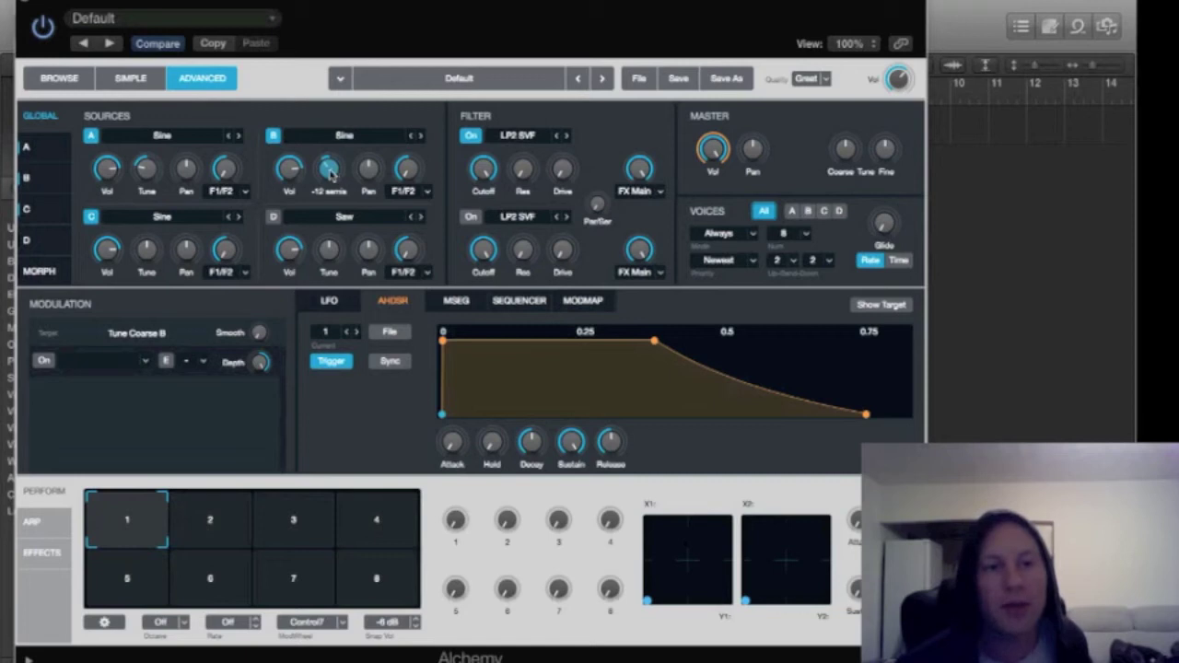
{"action": "left_click", "coordinate": [144, 255]}
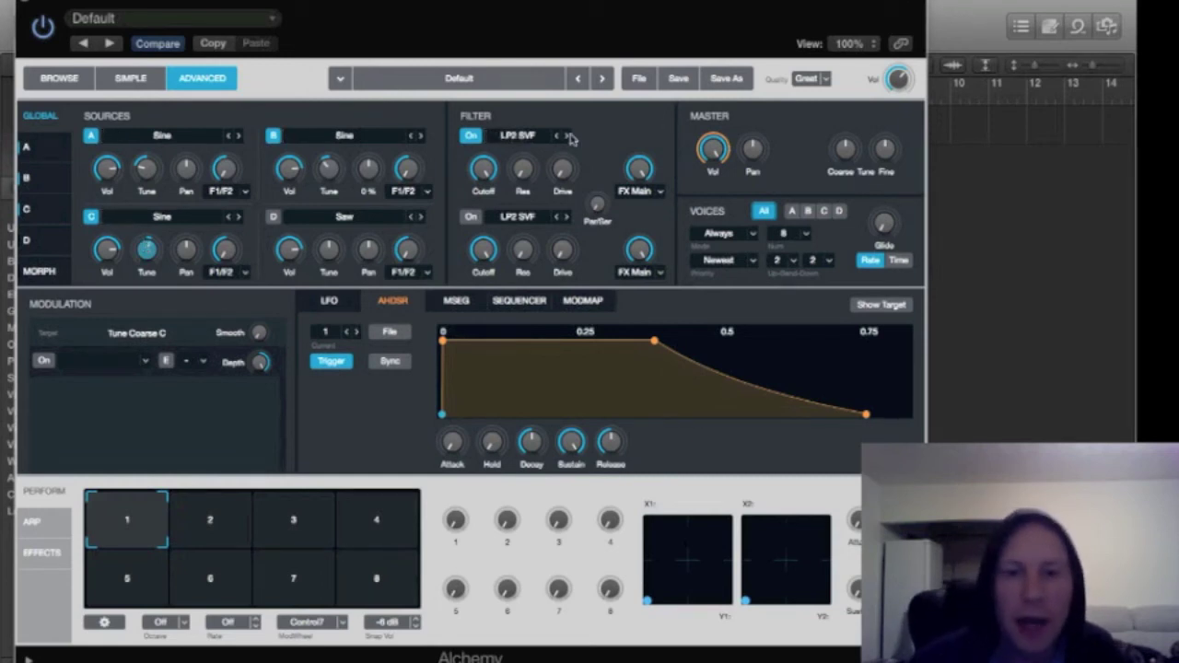
Step: Change filter 1 to LP4 XP, lower its cutoff to about 696 Hz and raise its resonance
{"action": "left_click", "coordinate": [518, 137]}
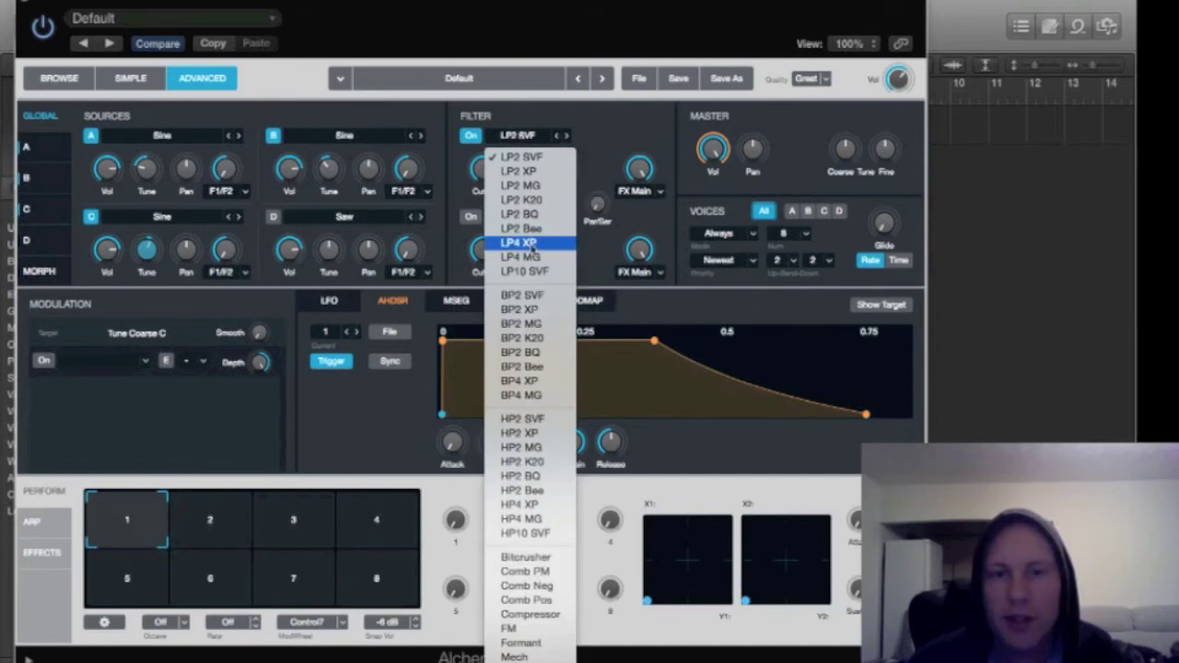
{"action": "left_click", "coordinate": [532, 243]}
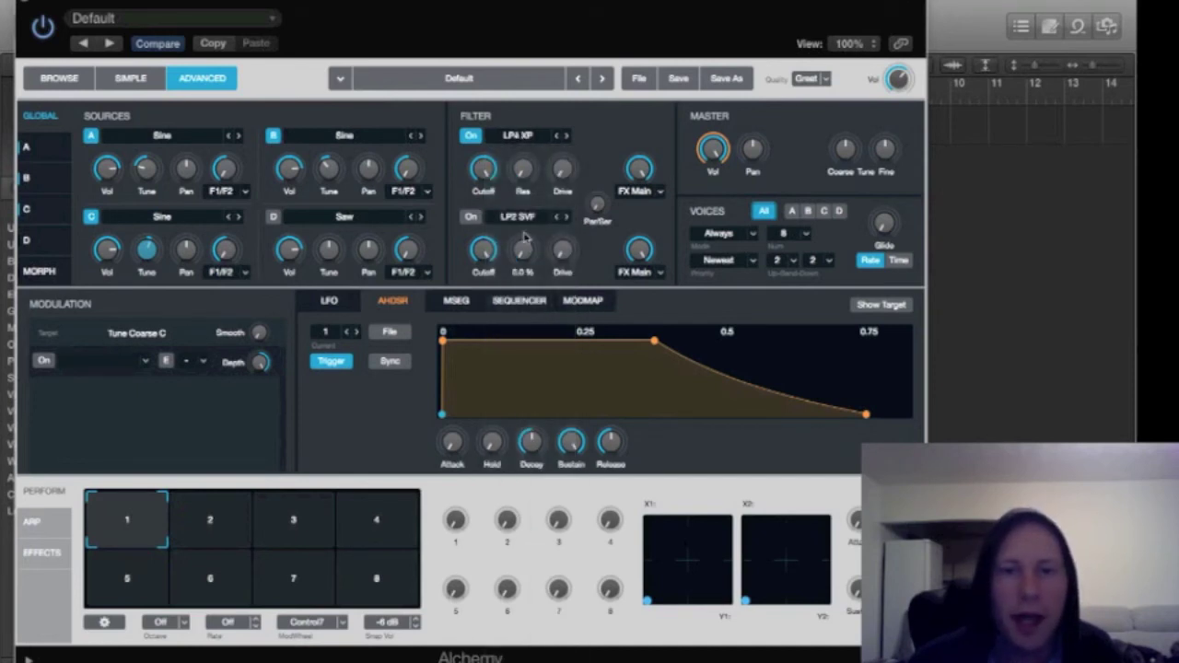
{"action": "left_click", "coordinate": [482, 170]}
{"action": "left_click_drag", "start_coordinate": [481, 177], "coordinate": [490, 222]}
{"action": "left_click_drag", "start_coordinate": [521, 168], "coordinate": [524, 92]}
{"action": "left_click_drag", "start_coordinate": [485, 170], "coordinate": [487, 191]}
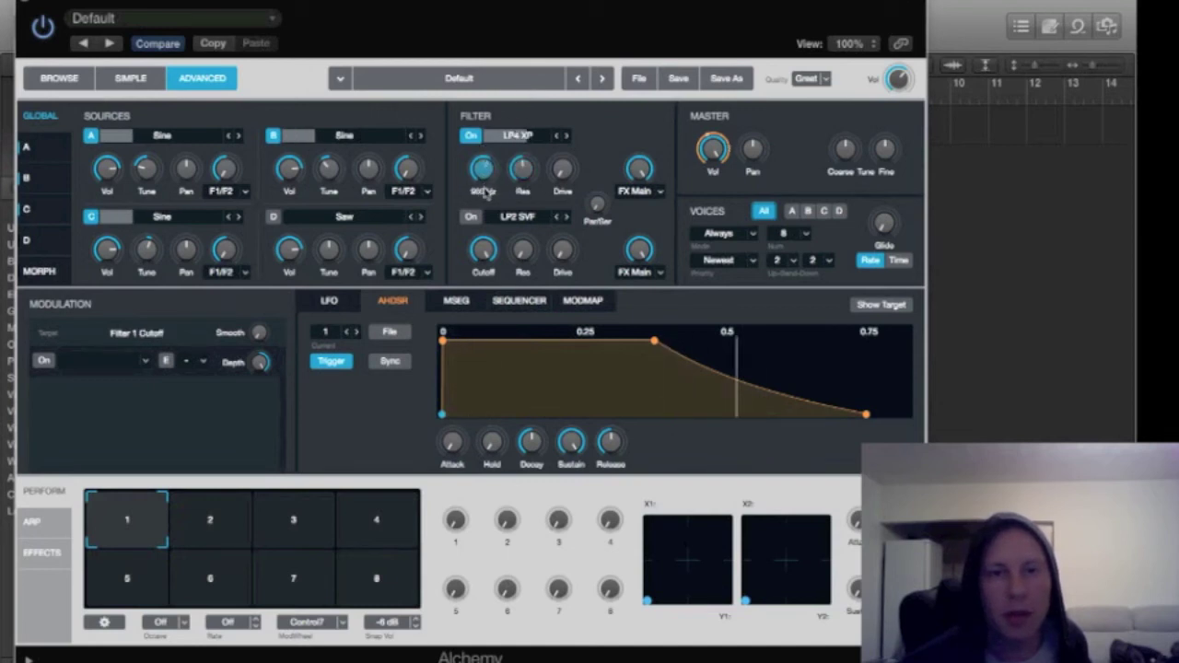
{"action": "mouse_move", "coordinate": [561, 168]}
{"action": "left_mouse_down"}
{"action": "mouse_move", "coordinate": [558, 82]}
{"action": "mouse_move", "coordinate": [562, 161]}
{"action": "left_mouse_up"}
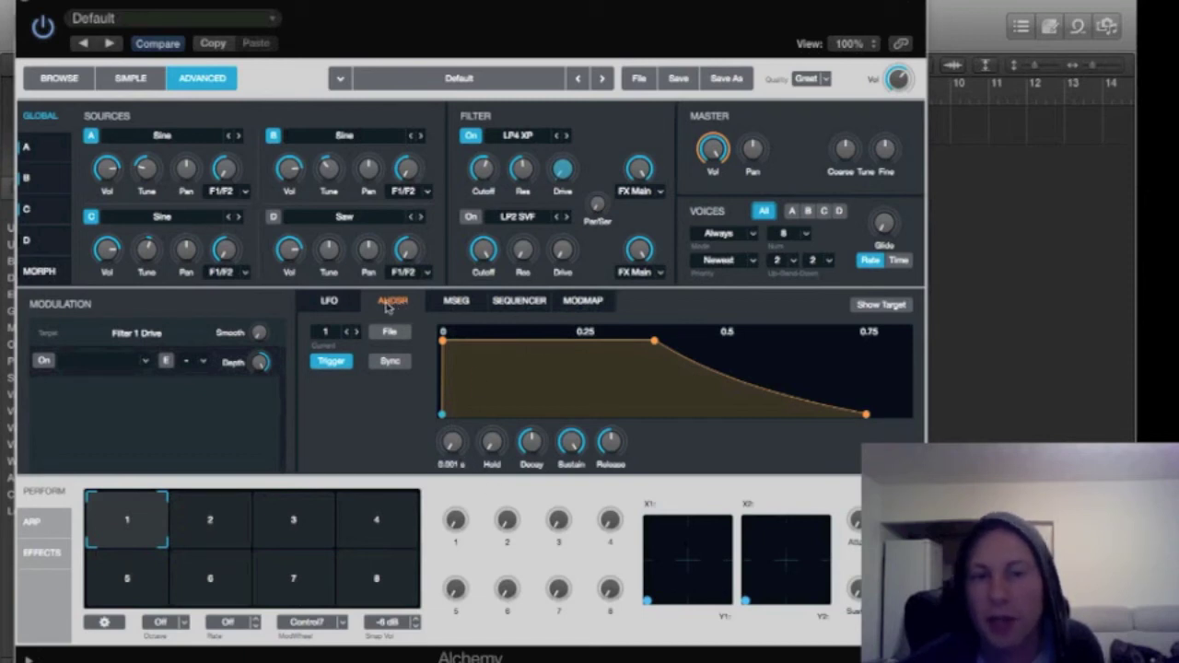
Step: Try AHDSR envelope 1 with its sustain at 0 %, and bring the sustain back up to about half
{"action": "mouse_move", "coordinate": [573, 444]}
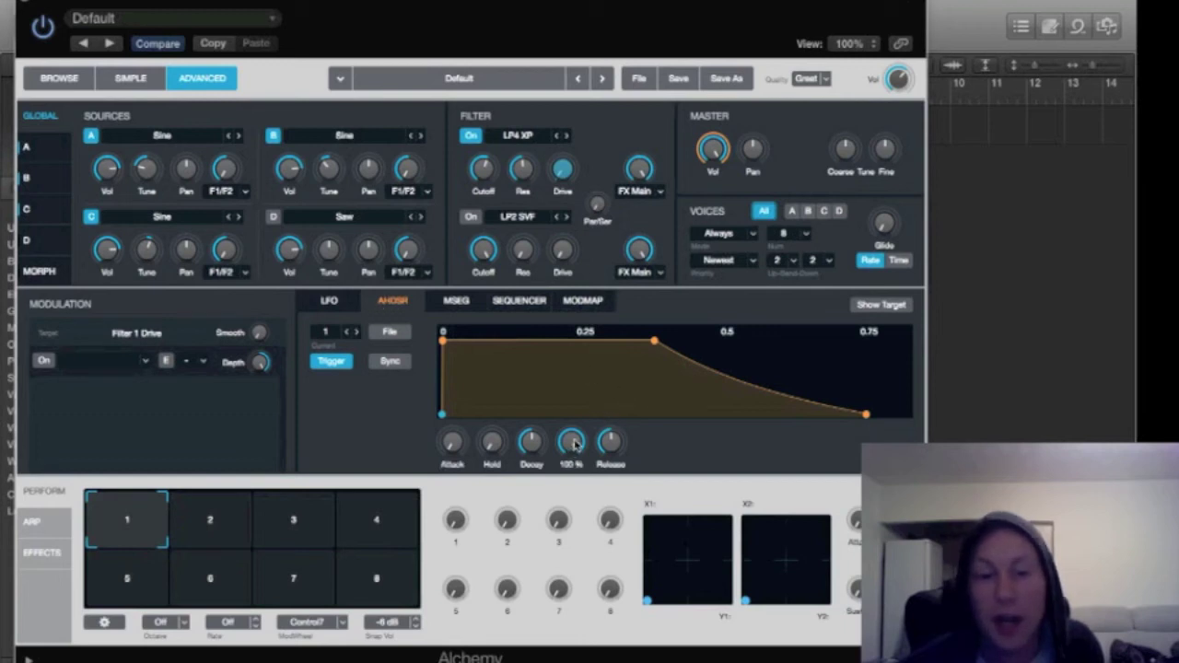
{"action": "mouse_move", "coordinate": [531, 444]}
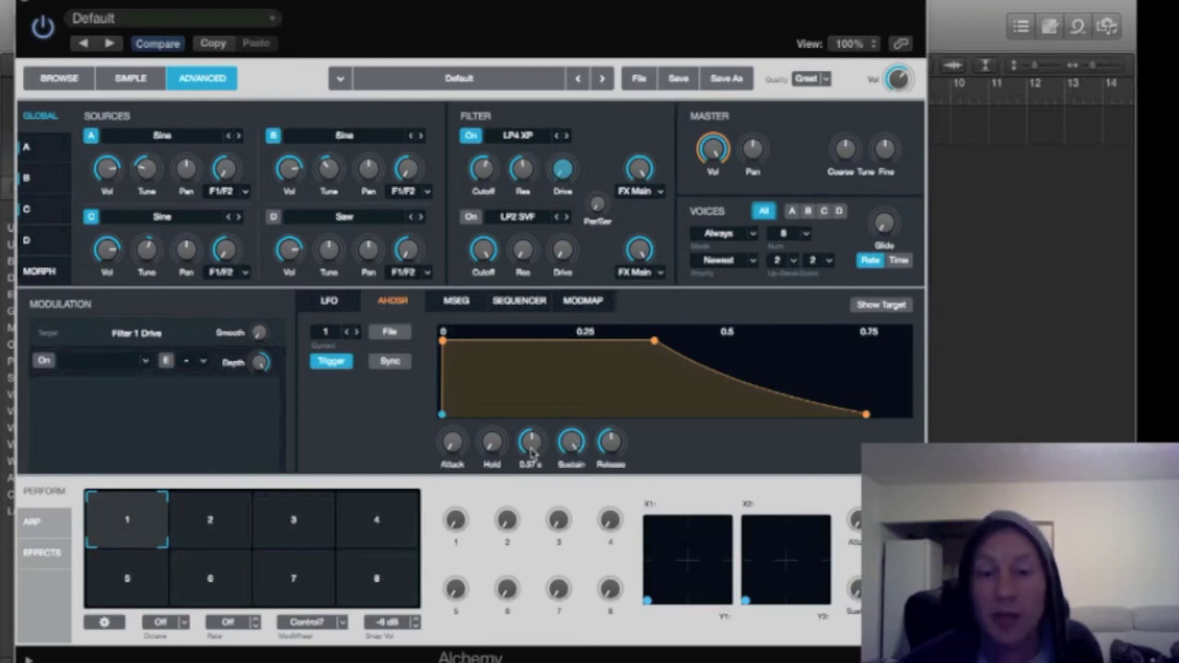
{"action": "left_click_drag", "start_coordinate": [572, 443], "coordinate": [572, 493]}
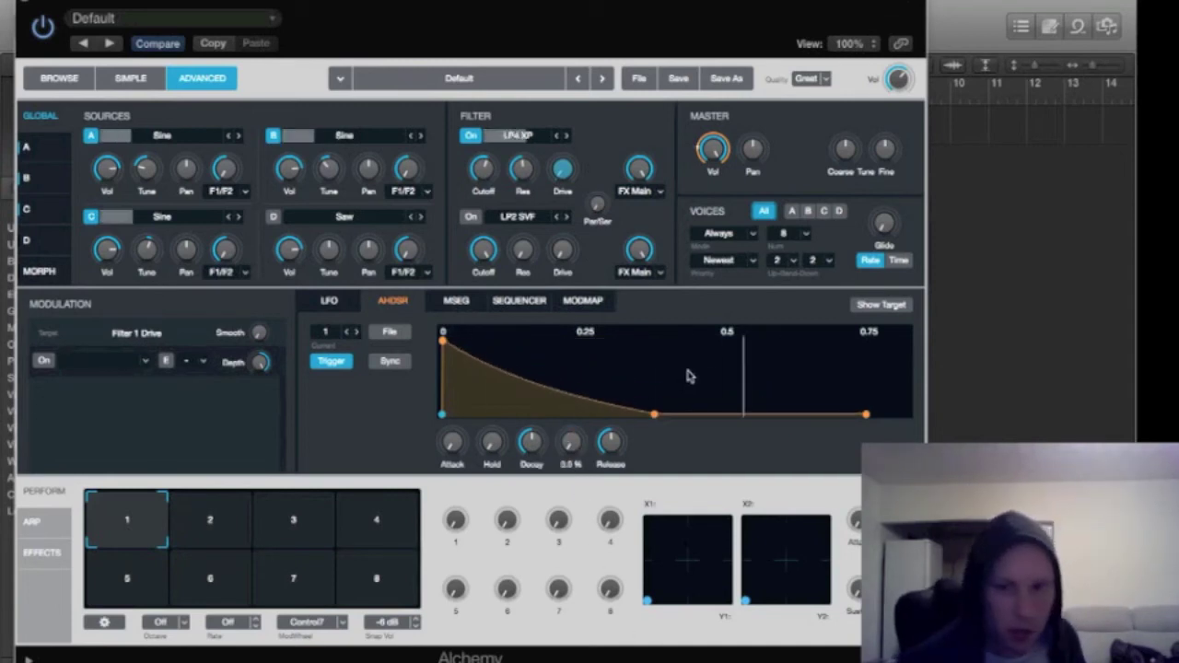
{"action": "mouse_move", "coordinate": [622, 436]}
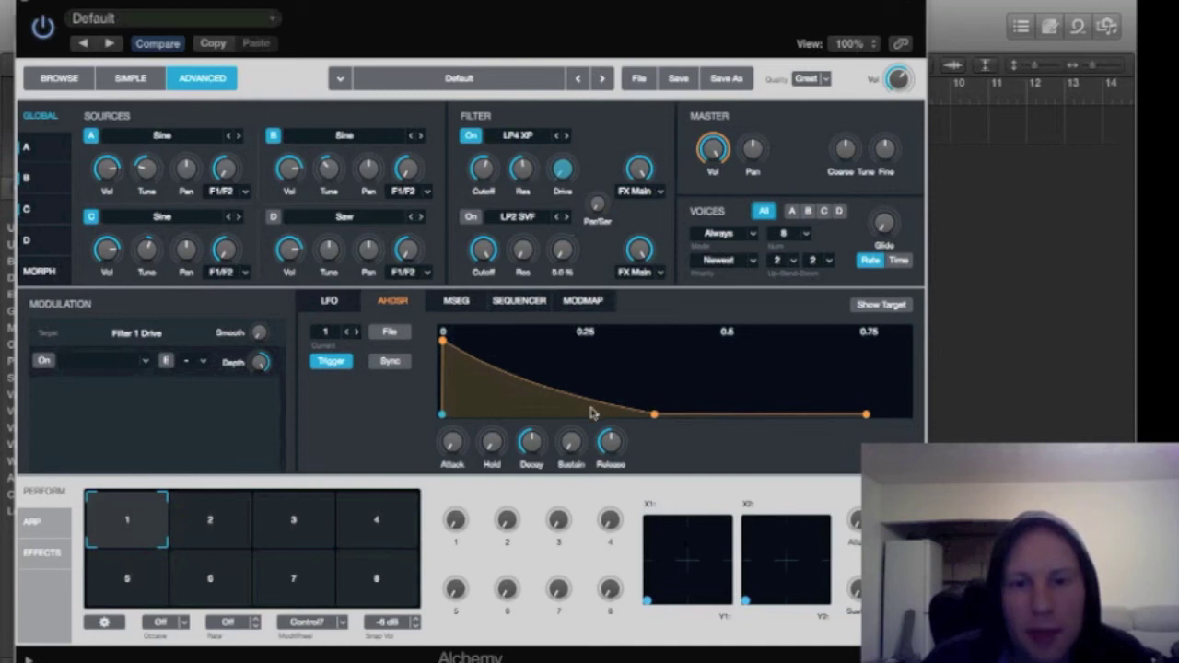
{"action": "left_click_drag", "start_coordinate": [569, 449], "coordinate": [564, 370]}
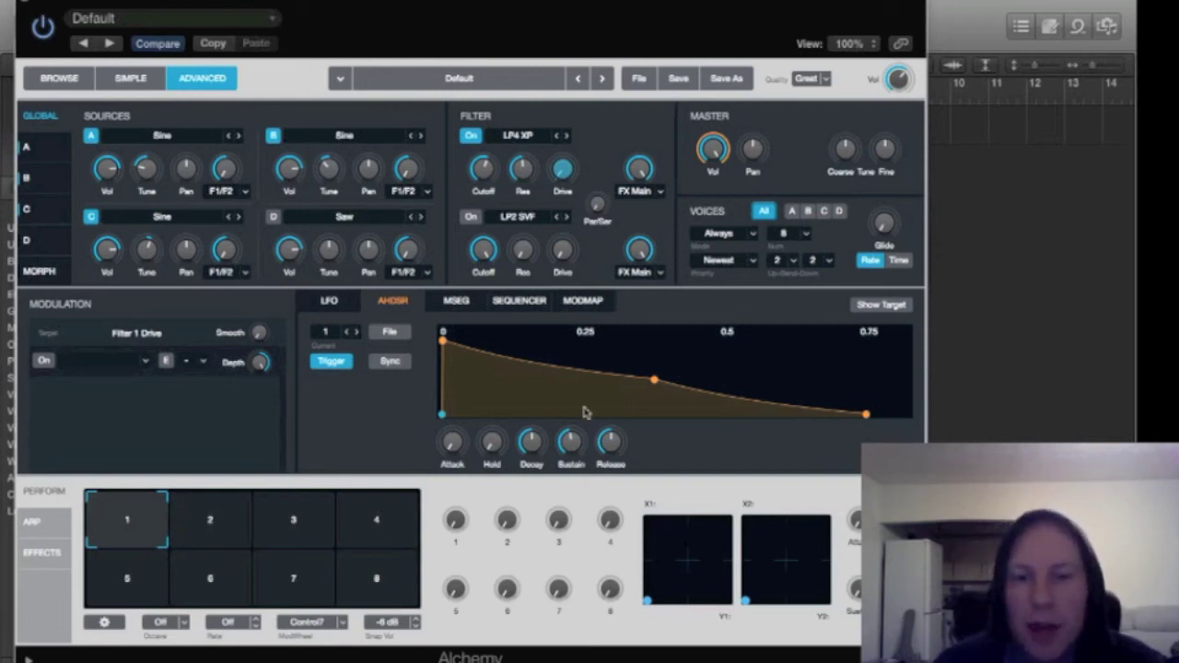
Step: Add AHDSR envelope 1 as a modulation source for filter 1's cutoff
{"action": "mouse_move", "coordinate": [484, 167]}
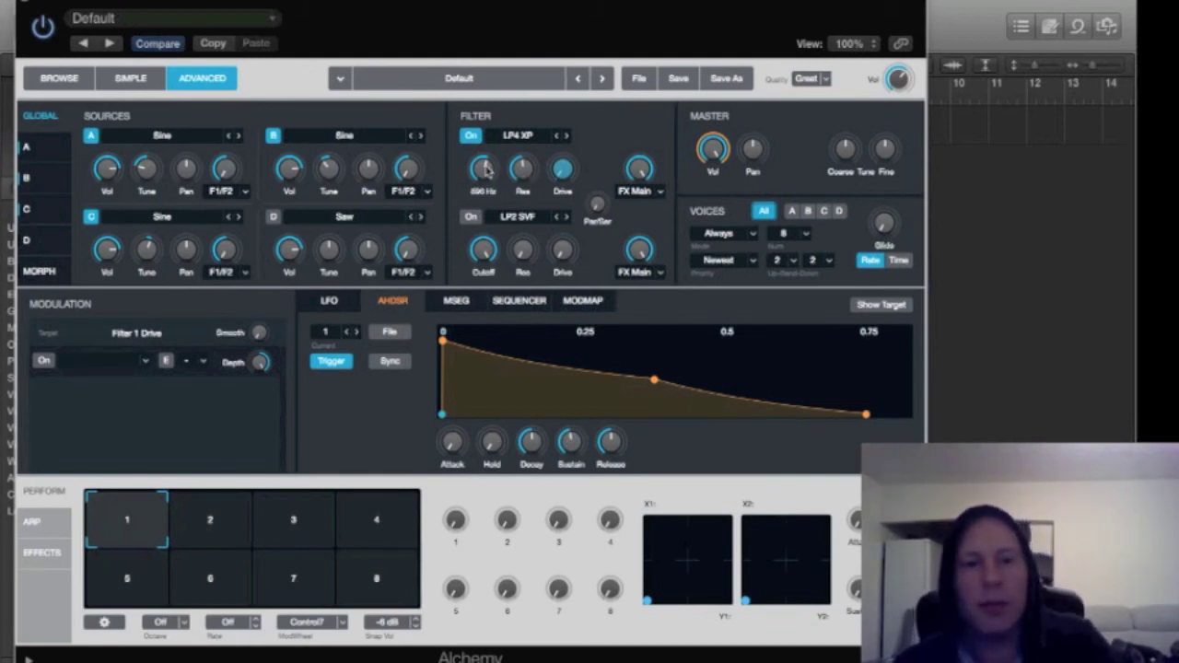
{"action": "right_click", "coordinate": [486, 168]}
{"action": "mouse_move", "coordinate": [530, 182]}
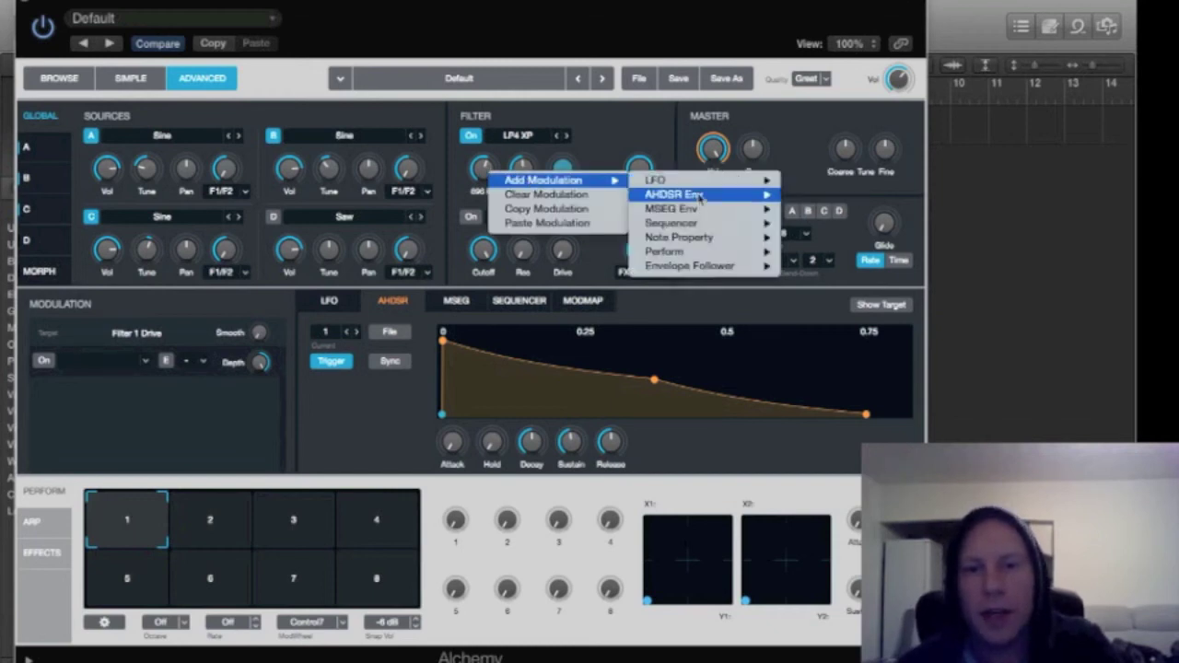
{"action": "mouse_move", "coordinate": [700, 196]}
{"action": "left_click", "coordinate": [815, 195]}
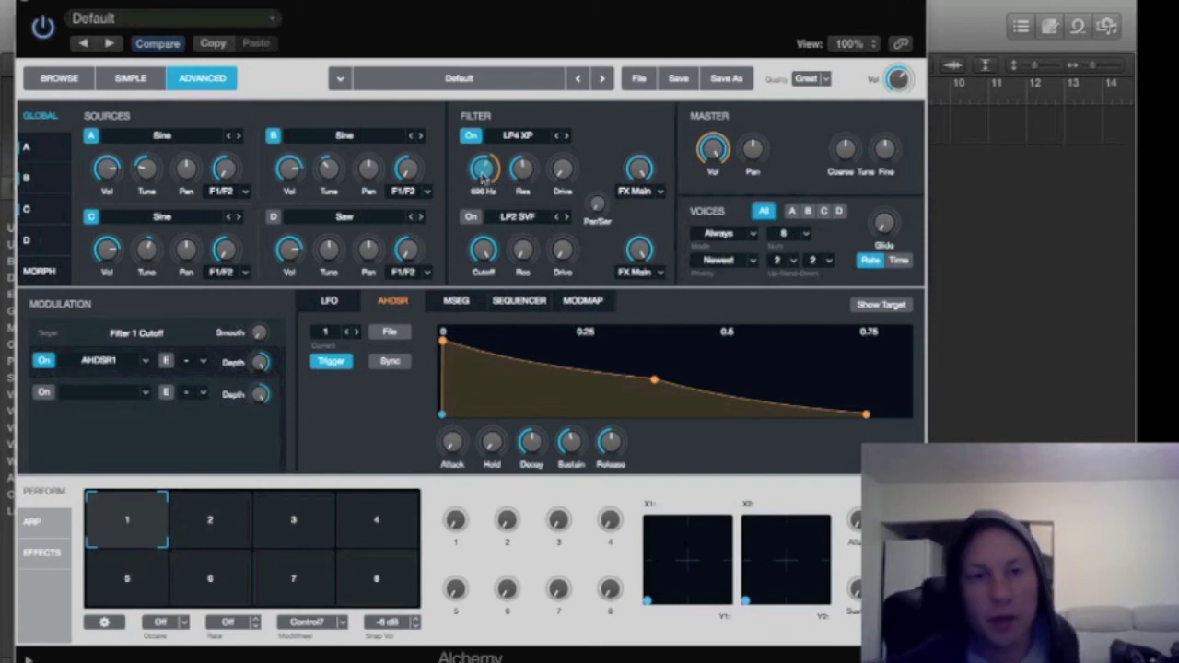
Step: Set the cutoff modulation's smoothing to 61.2 %, reduce the AHDSR1 depth to a small positive amount, and bring filter 1's cutoff to 1115 Hz
{"action": "left_click_drag", "start_coordinate": [485, 179], "coordinate": [496, 231]}
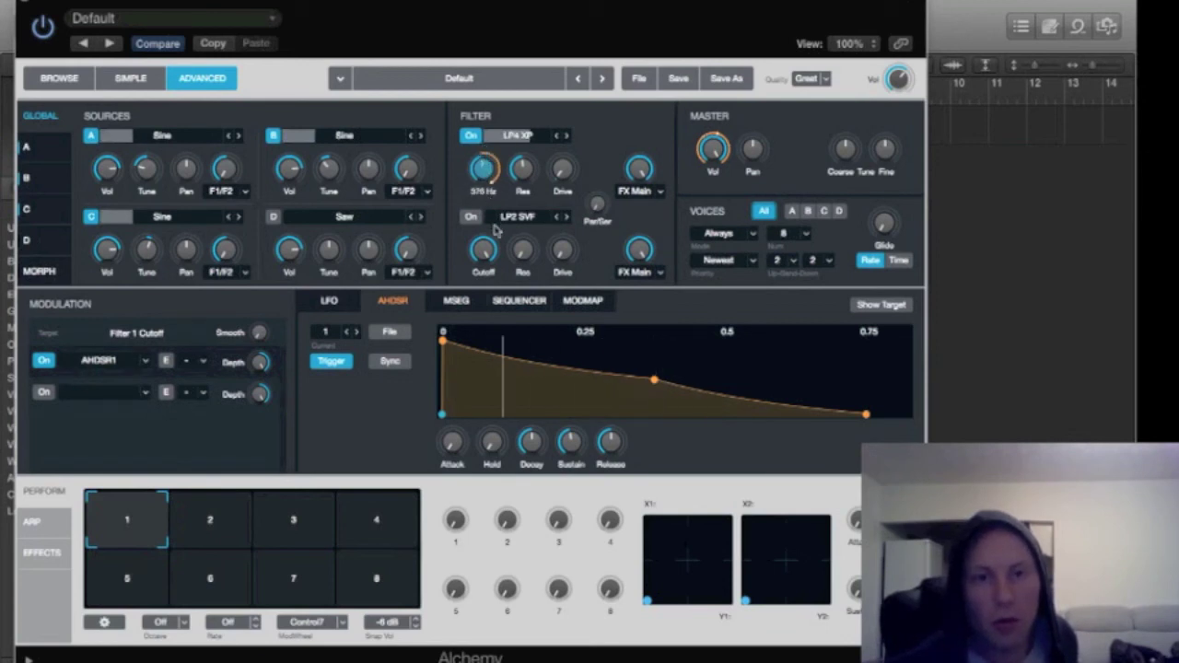
{"action": "left_click_drag", "start_coordinate": [512, 288], "coordinate": [479, 191]}
{"action": "left_click_drag", "start_coordinate": [260, 365], "coordinate": [273, 420]}
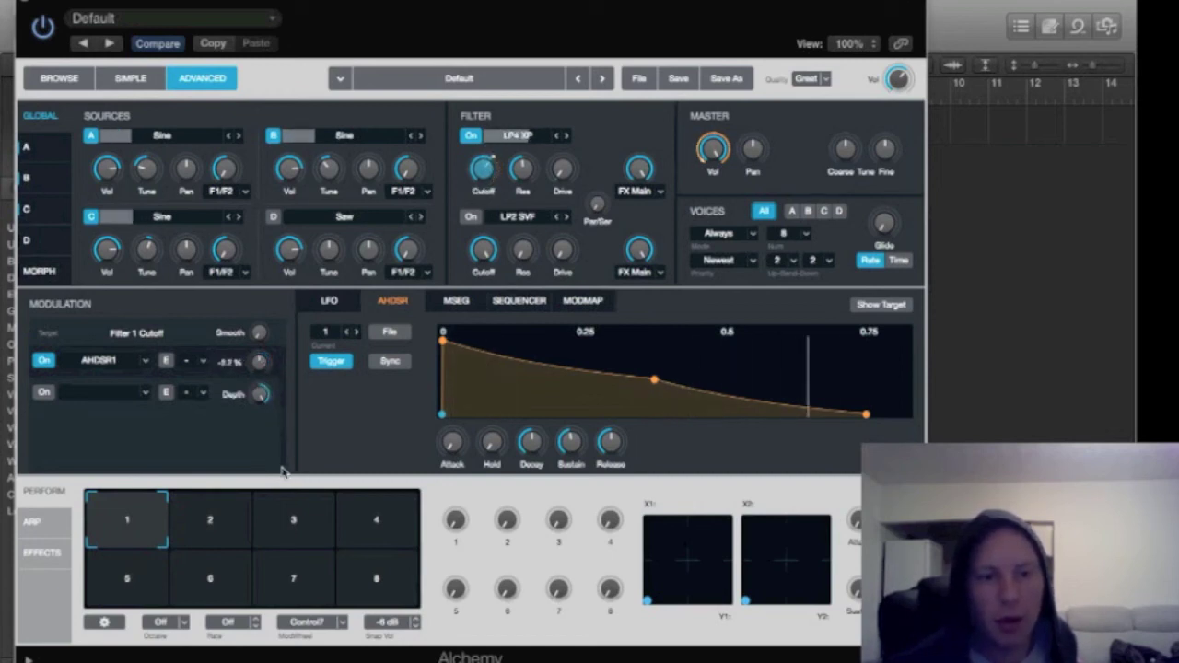
{"action": "left_click_drag", "start_coordinate": [259, 332], "coordinate": [254, 183]}
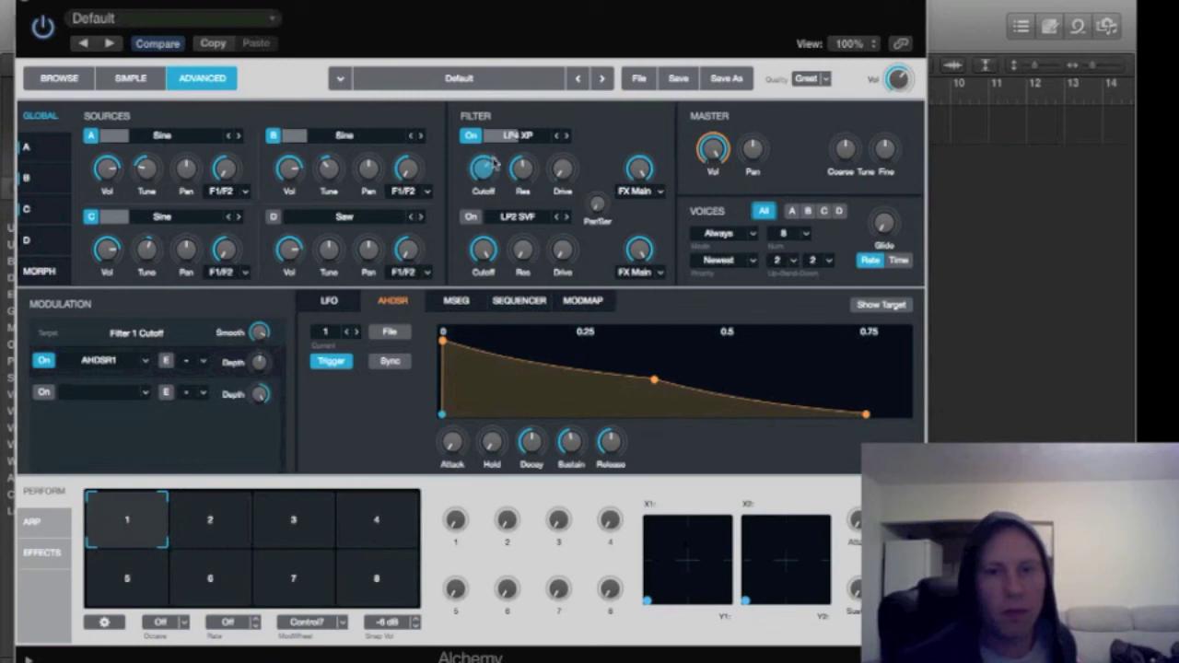
{"action": "left_click_drag", "start_coordinate": [486, 142], "coordinate": [489, 196]}
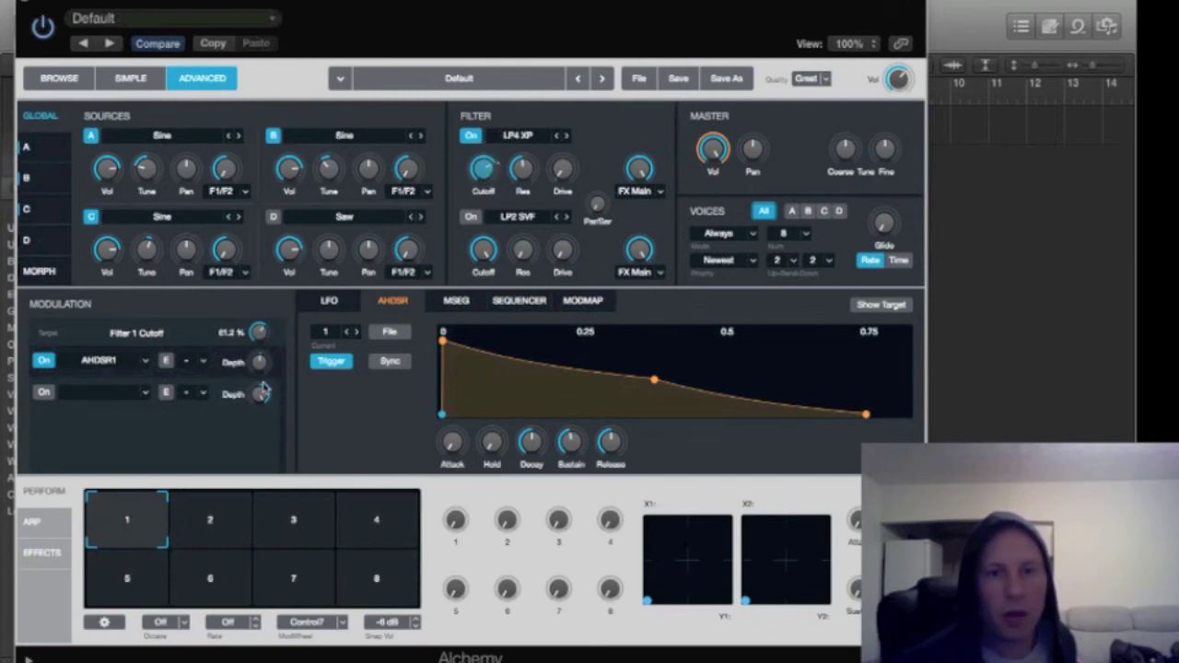
{"action": "left_click_drag", "start_coordinate": [260, 362], "coordinate": [248, 339]}
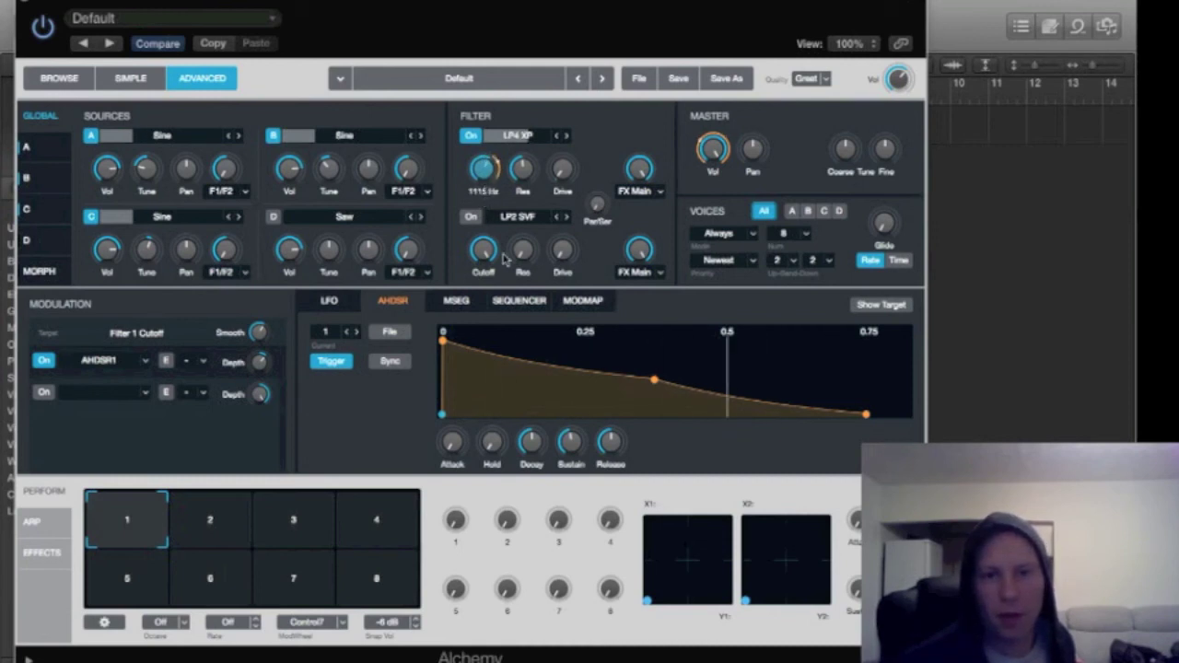
Step: Lower envelope 1's sustain to about 30 %, and fine-tune filter 1 with slightly less resonance and a slightly higher cutoff
{"action": "left_click_drag", "start_coordinate": [570, 456], "coordinate": [571, 469]}
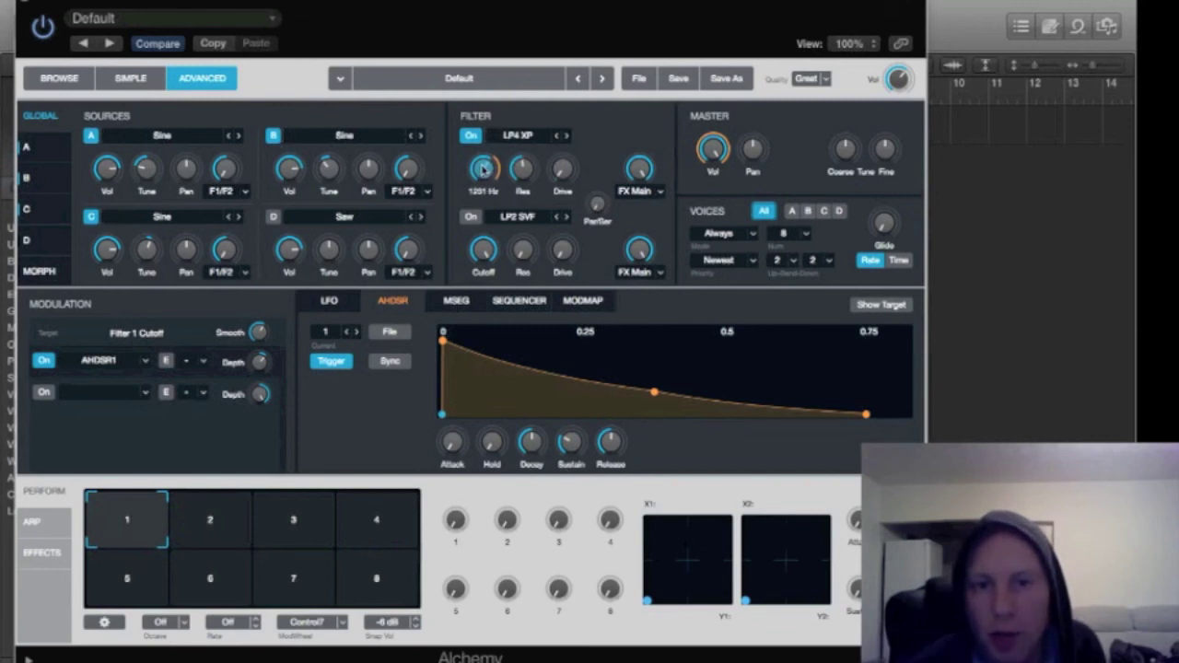
{"action": "left_click", "coordinate": [533, 174]}
{"action": "left_click_drag", "start_coordinate": [534, 173], "coordinate": [526, 171]}
{"action": "left_click", "coordinate": [488, 169]}
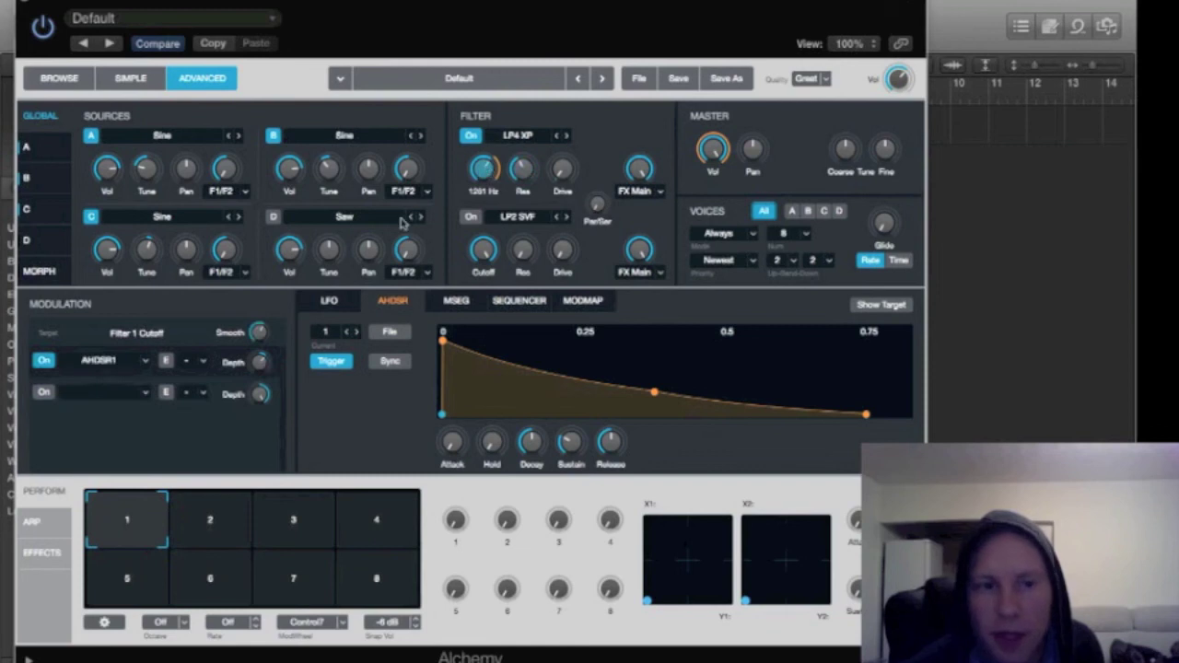